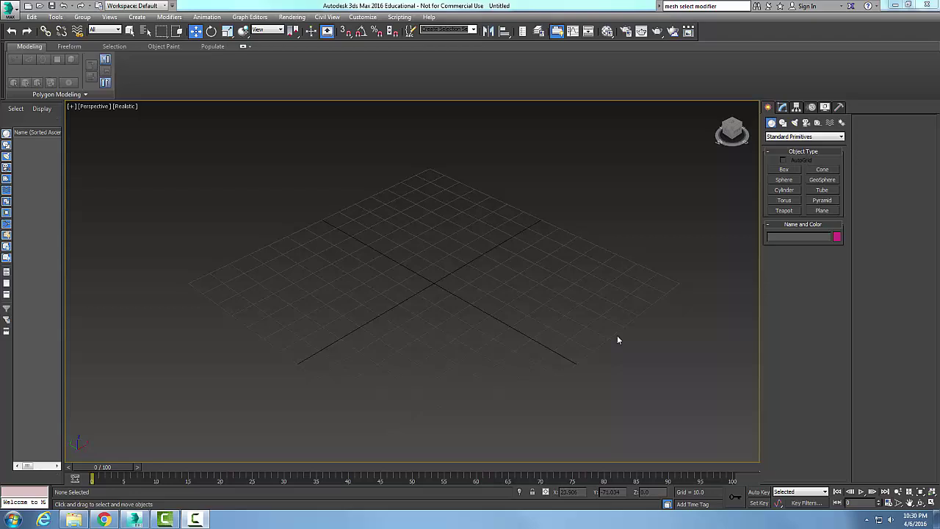
Create a box in the Perspective viewport by dragging out its base and setting its height
{"action": "left_click", "coordinate": [784, 169]}
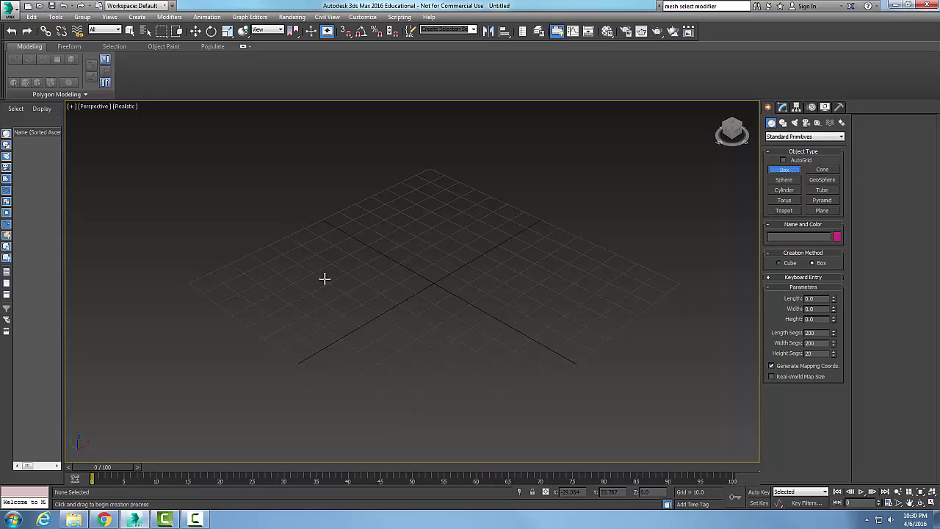
{"action": "left_click_drag", "start_coordinate": [324, 279], "coordinate": [568, 294]}
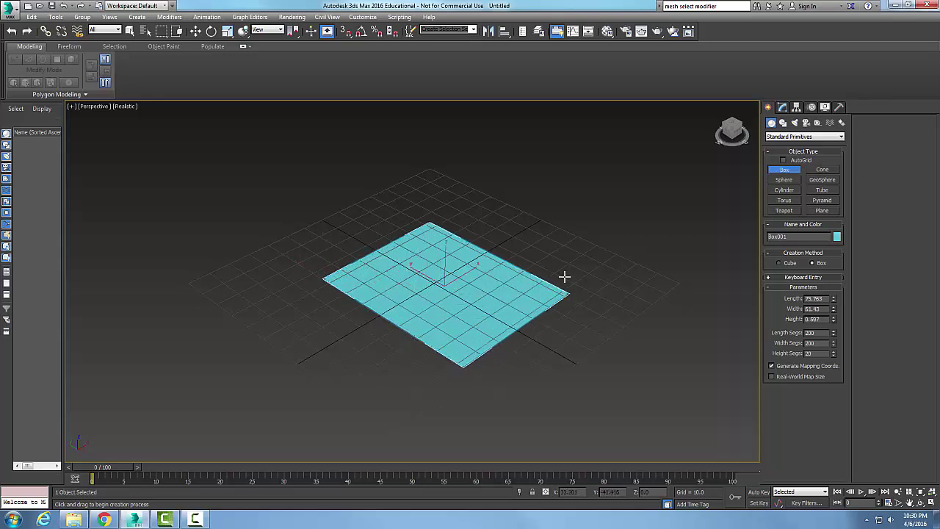
{"action": "left_click", "coordinate": [562, 238]}
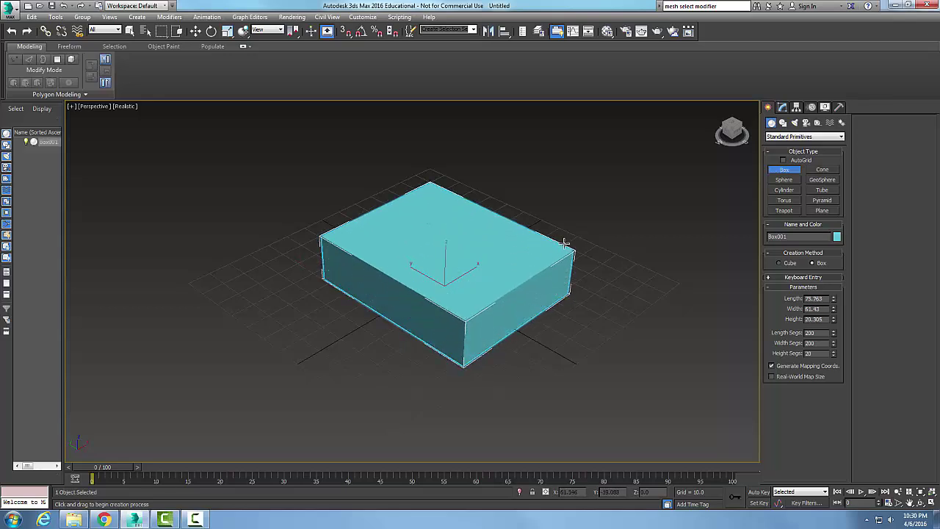
{"action": "key", "text": "w"}
Convert Box001 to an Editable Mesh
{"action": "right_click", "coordinate": [523, 298]}
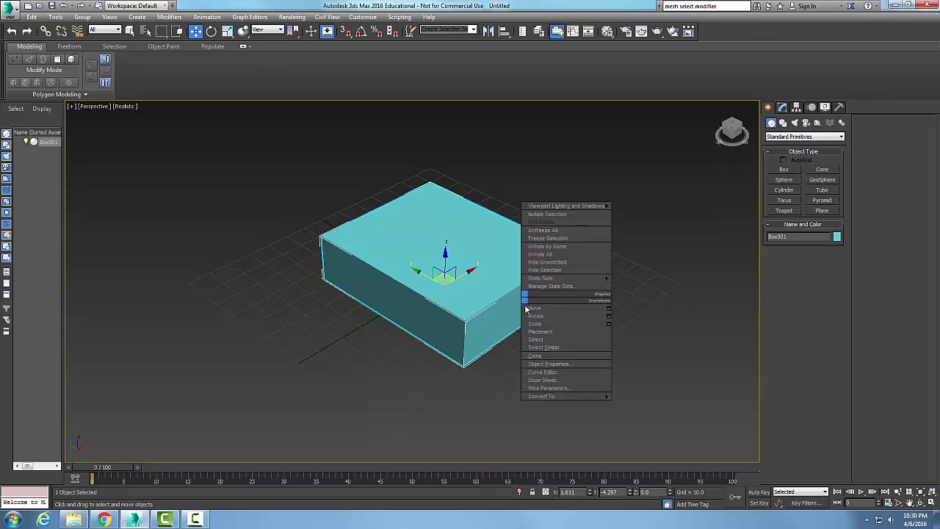
{"action": "mouse_move", "coordinate": [564, 396]}
{"action": "left_click", "coordinate": [641, 397]}
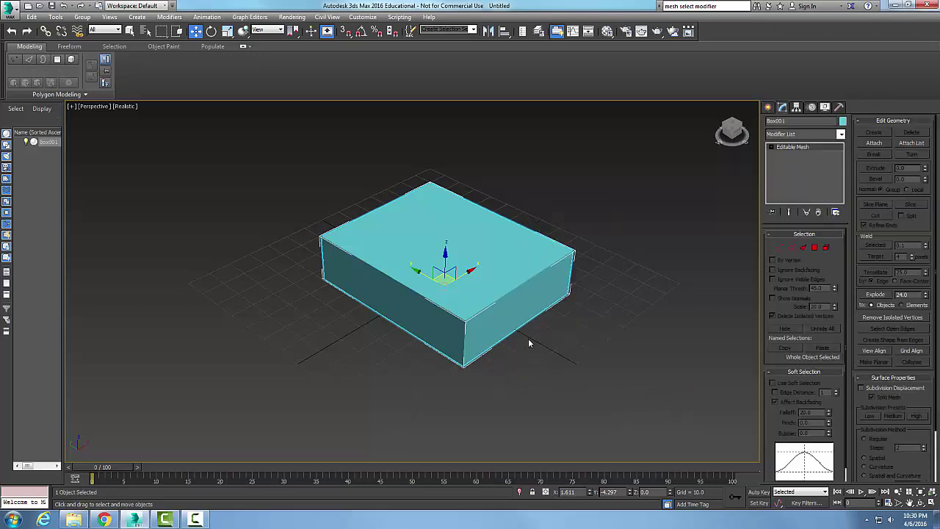
At Vertex level with Use Soft Selection on, raise a dome on the box top
{"action": "left_click", "coordinate": [769, 147]}
{"action": "left_click", "coordinate": [789, 155]}
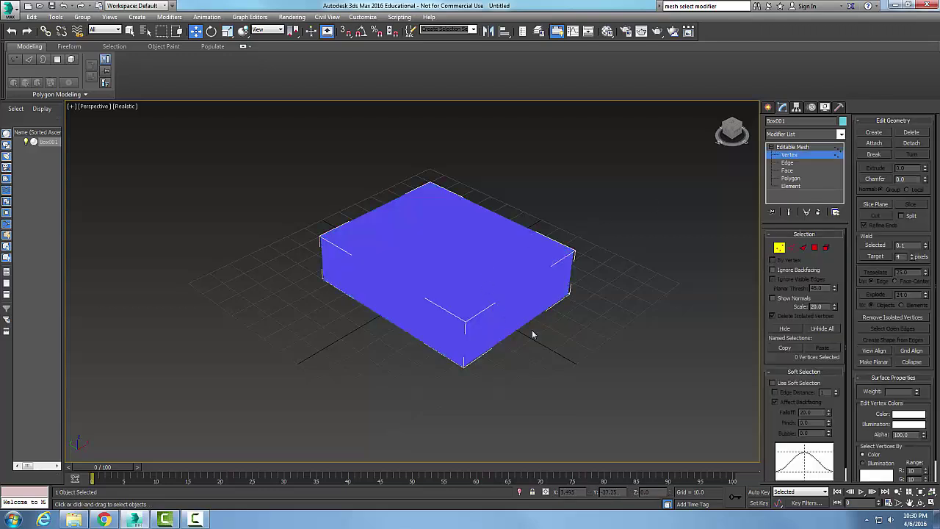
{"action": "left_click", "coordinate": [773, 382]}
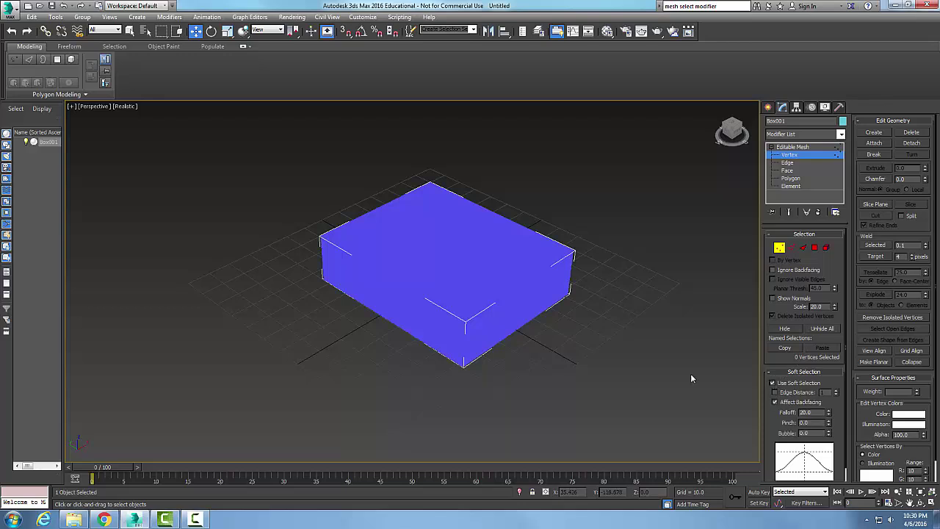
{"action": "left_click", "coordinate": [506, 260]}
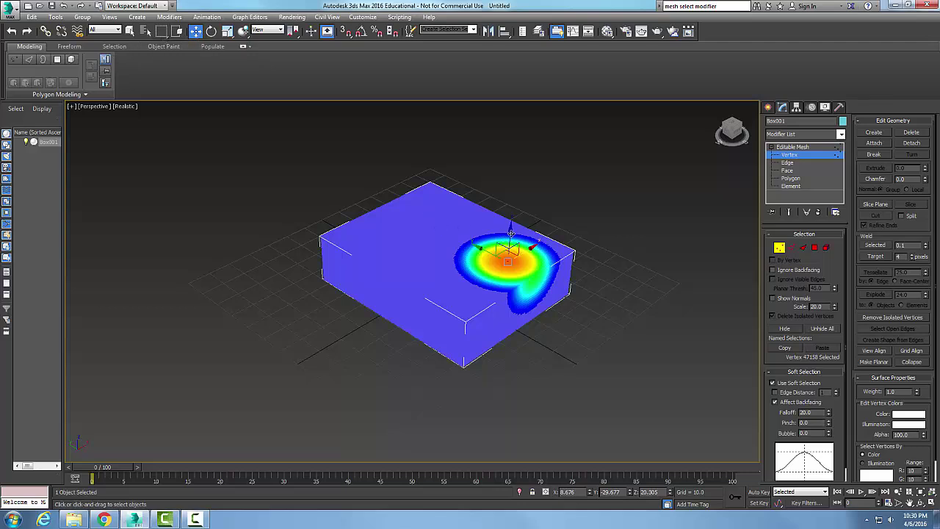
{"action": "left_click_drag", "start_coordinate": [511, 235], "coordinate": [511, 204]}
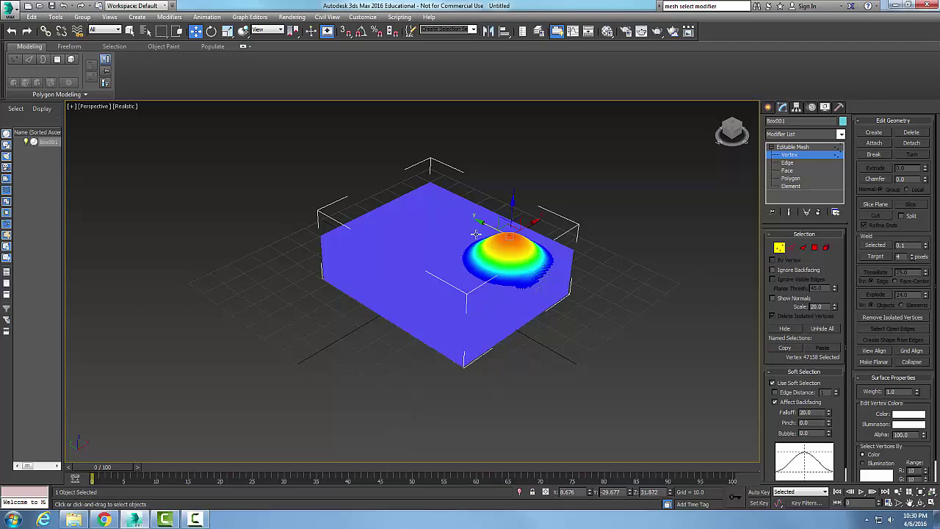
Push a pit into the top, pull the front face sideways, and push the top edge outward
{"action": "left_click", "coordinate": [412, 232]}
{"action": "left_click_drag", "start_coordinate": [412, 209], "coordinate": [392, 241]}
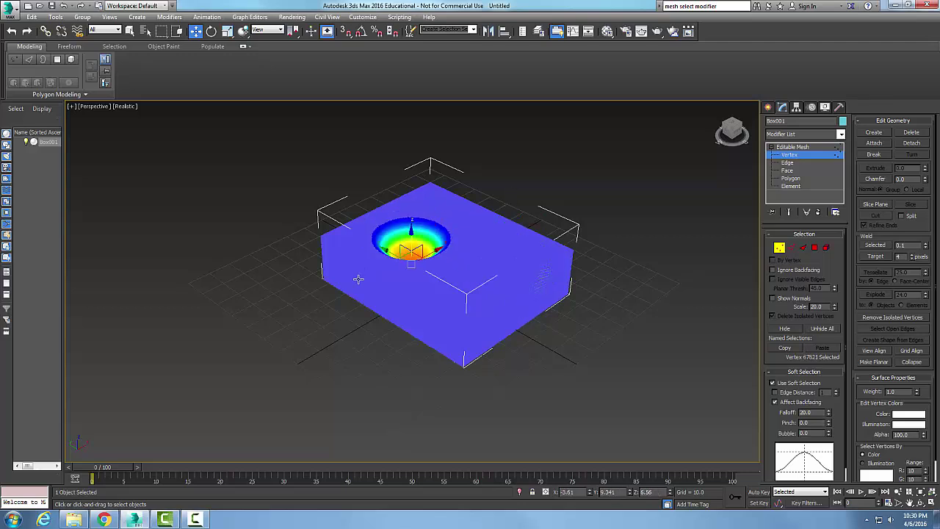
{"action": "left_click", "coordinate": [392, 289]}
{"action": "left_click_drag", "start_coordinate": [409, 278], "coordinate": [452, 279]}
{"action": "left_click", "coordinate": [493, 306]}
{"action": "left_click", "coordinate": [387, 205]}
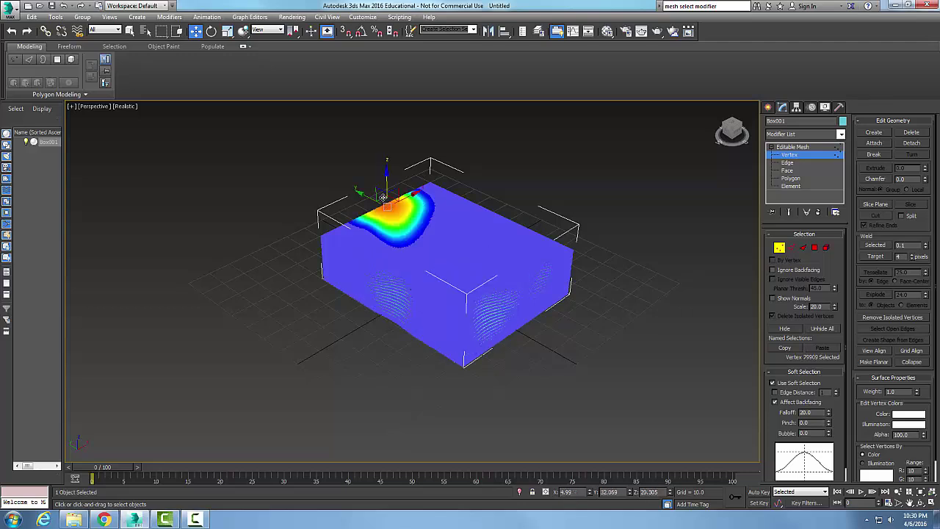
{"action": "left_click_drag", "start_coordinate": [372, 197], "coordinate": [356, 186]}
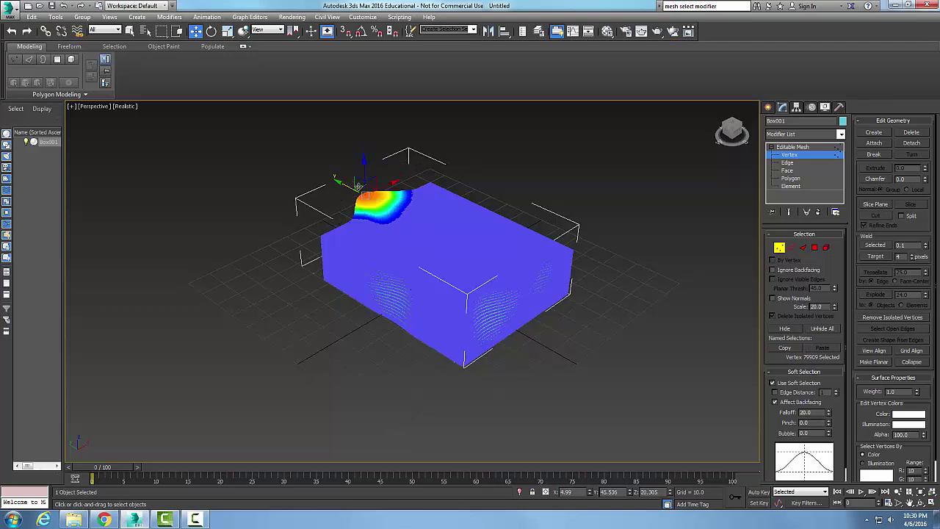
Raise a bump in the middle of the top, bulge both front corners outward, then deselect
{"action": "left_click", "coordinate": [474, 218]}
{"action": "left_click_drag", "start_coordinate": [478, 211], "coordinate": [522, 187]}
{"action": "left_click", "coordinate": [466, 298]}
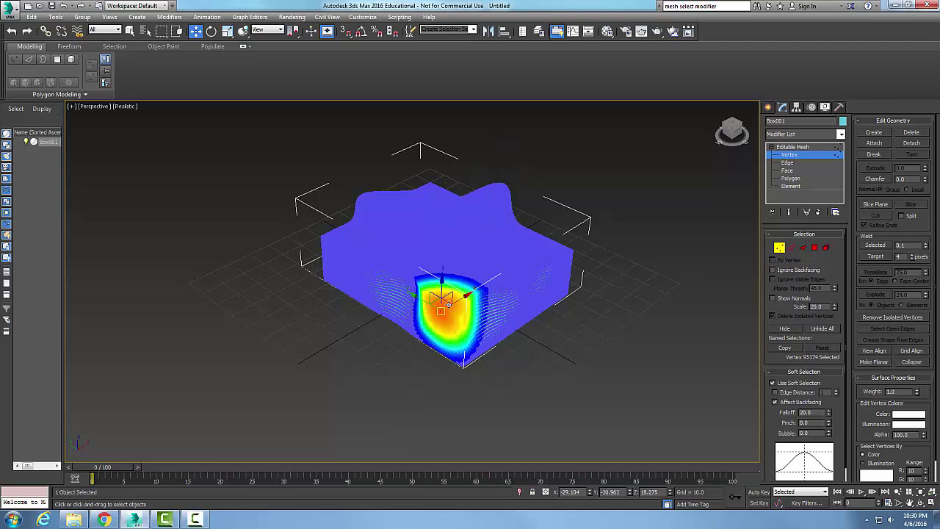
{"action": "left_click_drag", "start_coordinate": [462, 299], "coordinate": [441, 314]}
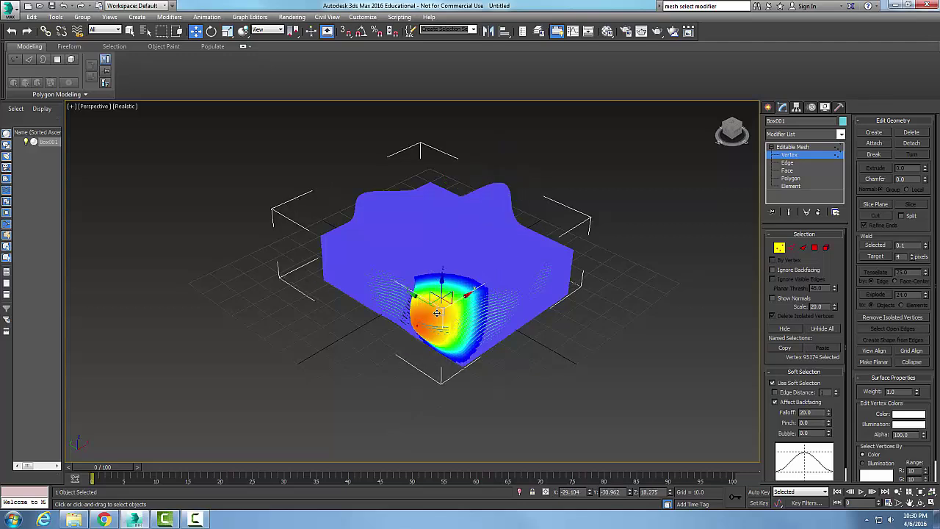
{"action": "left_click", "coordinate": [335, 265]}
{"action": "left_click_drag", "start_coordinate": [338, 266], "coordinate": [323, 274]}
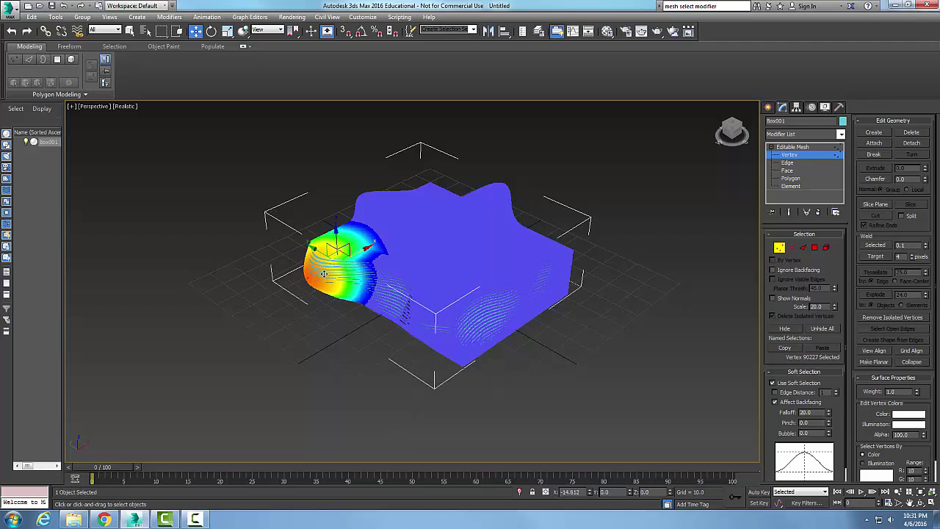
{"action": "left_click", "coordinate": [655, 355]}
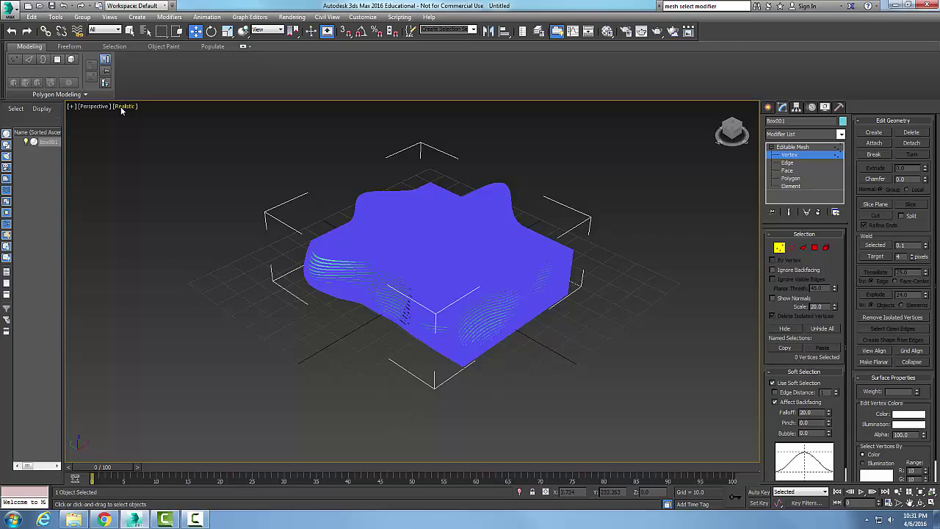
Zoom and orbit to inspect the sculpted vertices, then return to the Editable Mesh object level
{"action": "left_click", "coordinate": [784, 147]}
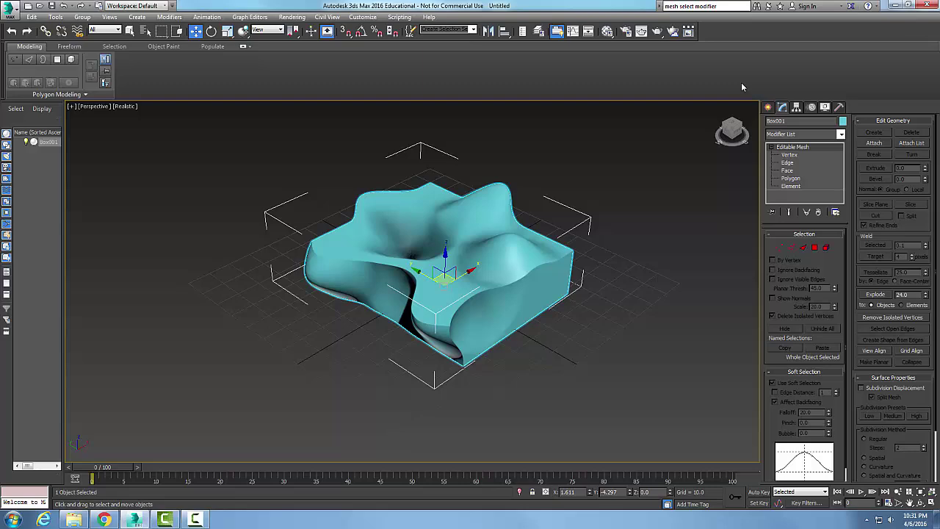
{"action": "left_click", "coordinate": [790, 155]}
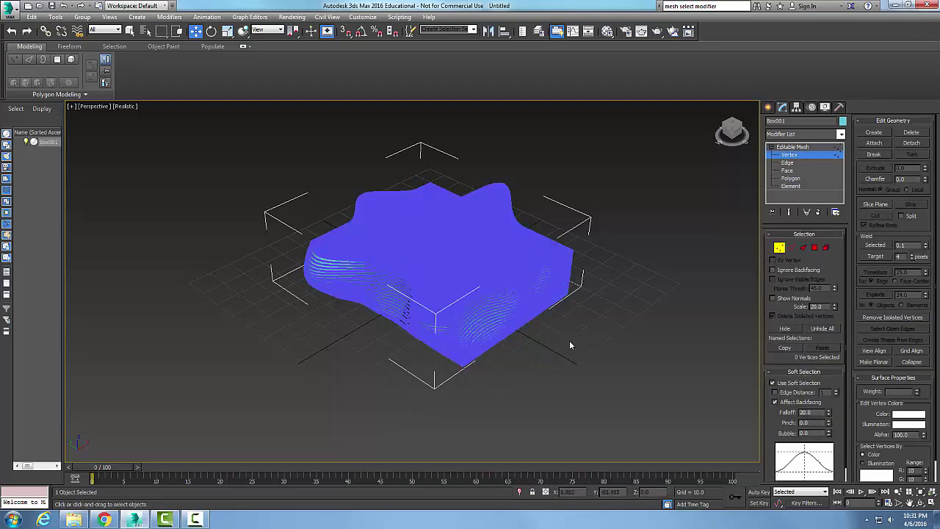
{"action": "scroll", "coordinate": [567, 340], "scroll_direction": "up", "scroll_amount": 8}
{"action": "middle_click_drag", "start_coordinate": [447, 336], "coordinate": [632, 323], "text": "alt"}
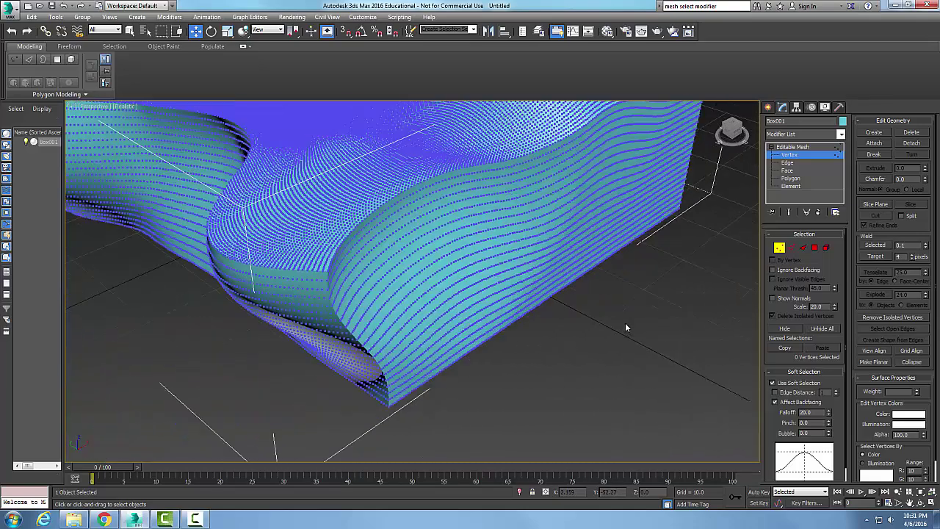
{"action": "left_click", "coordinate": [793, 147]}
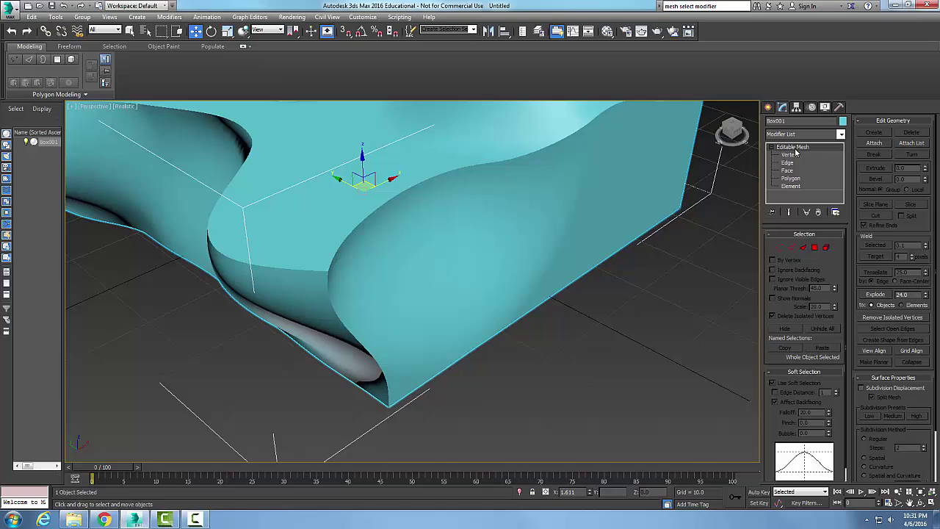
{"action": "scroll", "coordinate": [566, 308], "scroll_direction": "down", "scroll_amount": 5}
{"action": "scroll", "coordinate": [575, 319], "scroll_direction": "up", "scroll_amount": 4}
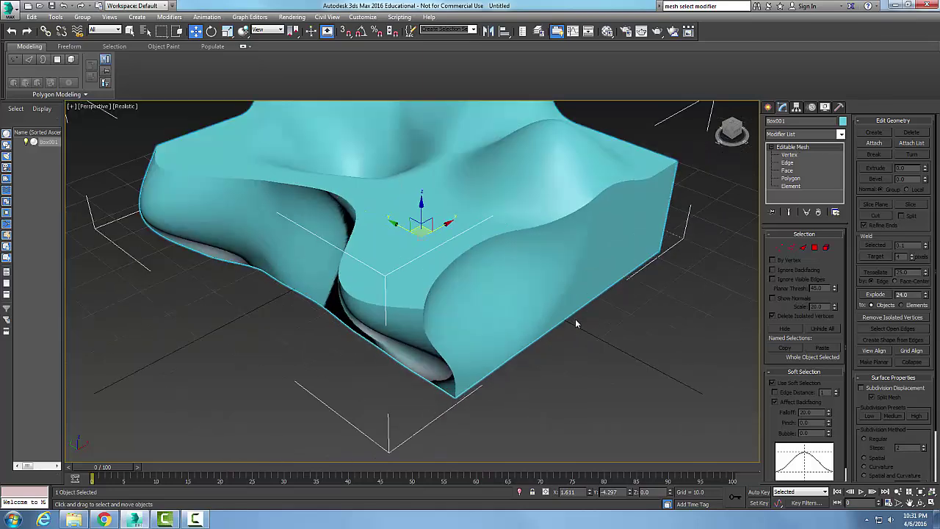
{"action": "scroll", "coordinate": [575, 318], "scroll_direction": "down", "scroll_amount": 5}
{"action": "scroll", "coordinate": [575, 318], "scroll_direction": "up", "scroll_amount": 2}
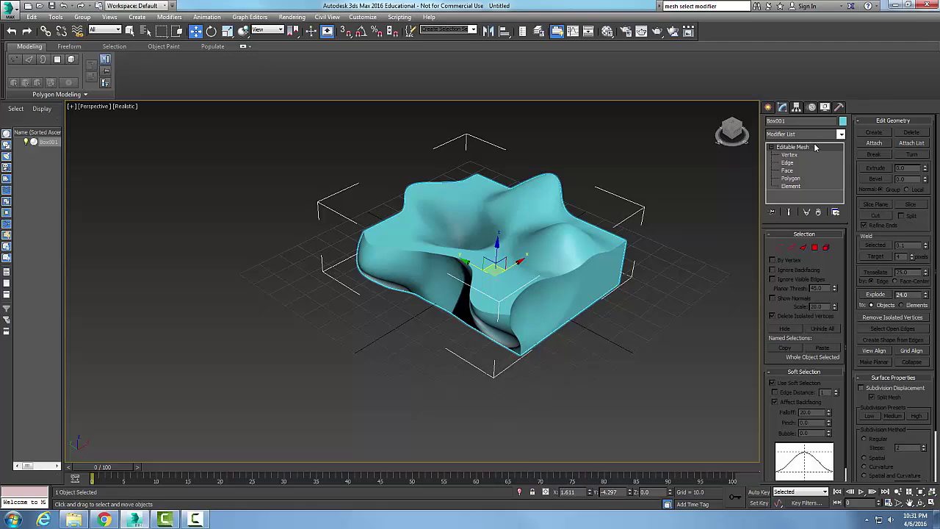
Collapse the Editable Mesh tree and apply ProOptimizer from the Modifier List
{"action": "left_click", "coordinate": [771, 148]}
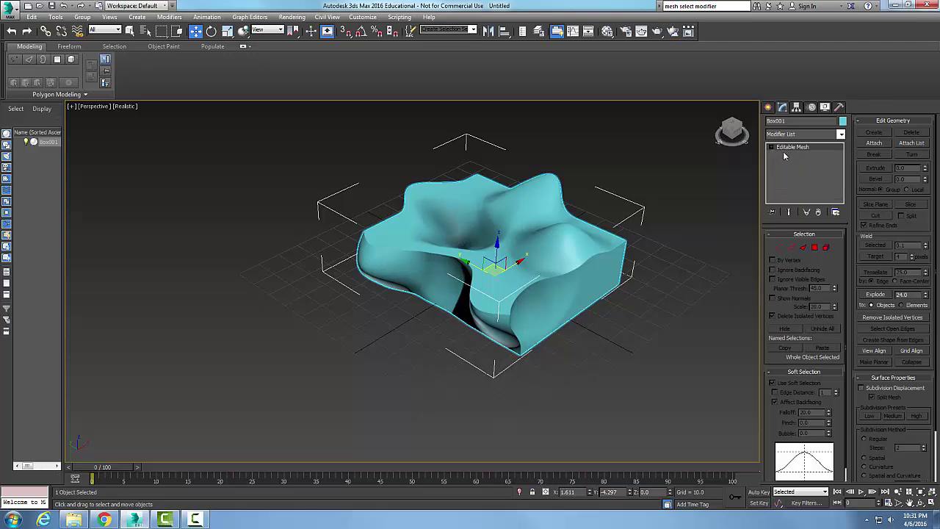
{"action": "left_click", "coordinate": [842, 135]}
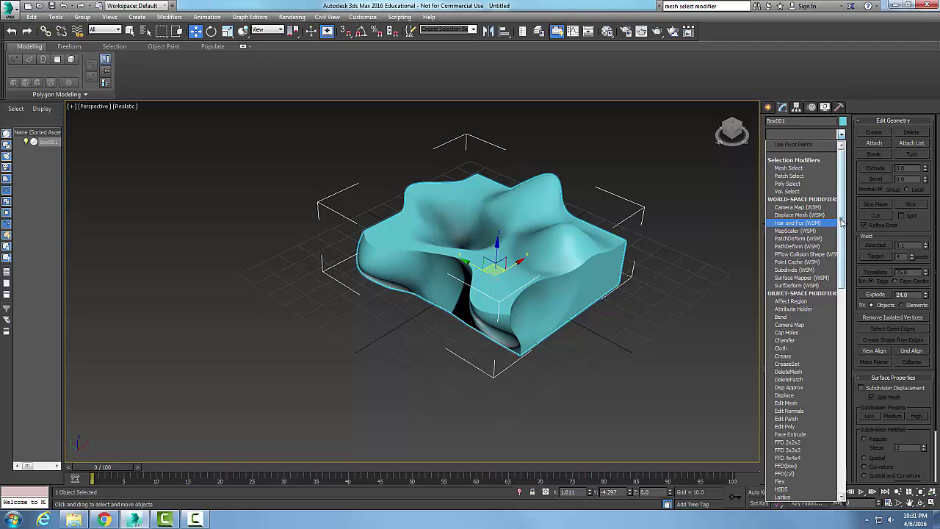
{"action": "left_click_drag", "start_coordinate": [842, 223], "coordinate": [847, 319]}
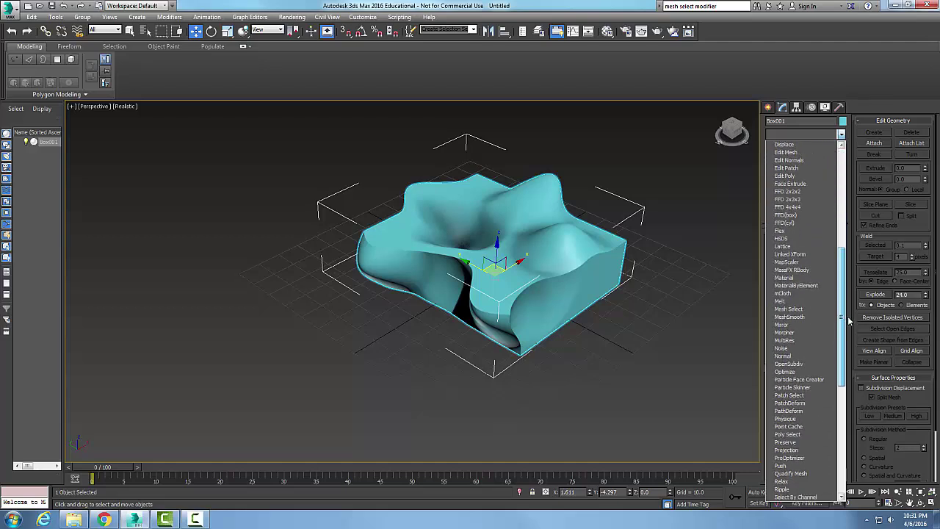
{"action": "left_click", "coordinate": [798, 459]}
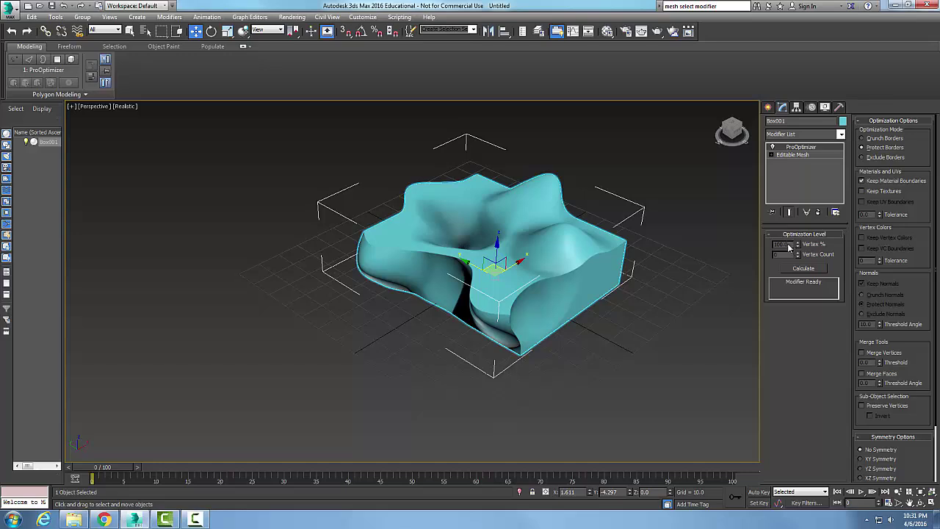
Check the mesh vertices, then Calculate ProOptimizer for 96002 points and 192000 faces
{"action": "left_click", "coordinate": [771, 155]}
{"action": "left_click", "coordinate": [782, 163]}
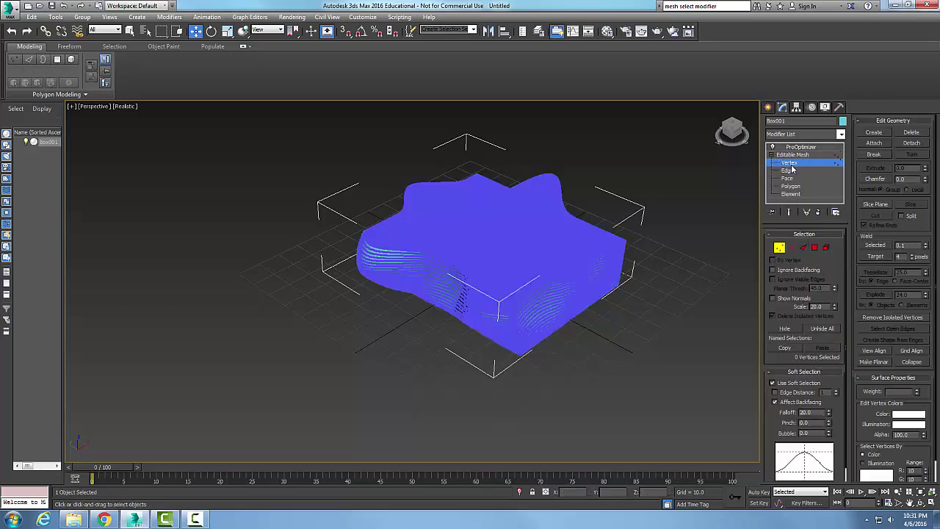
{"action": "left_click", "coordinate": [791, 148]}
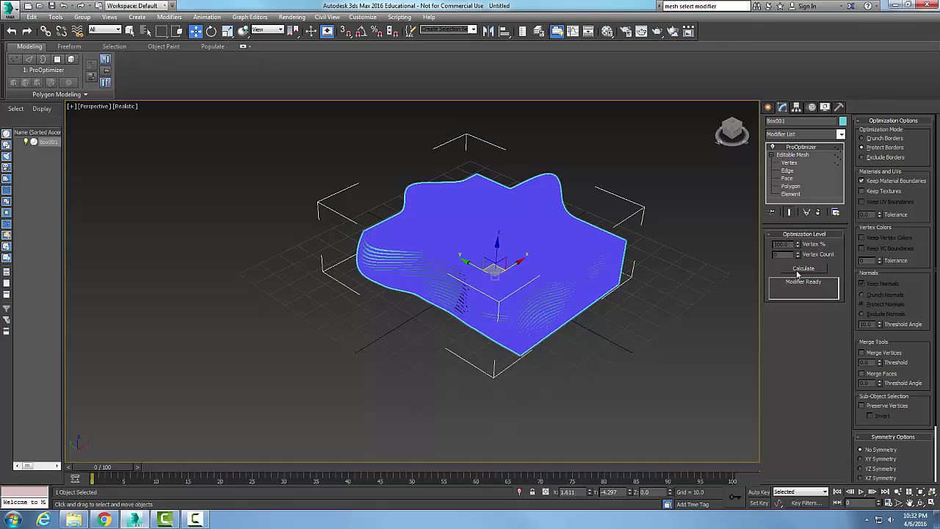
{"action": "left_click", "coordinate": [797, 270]}
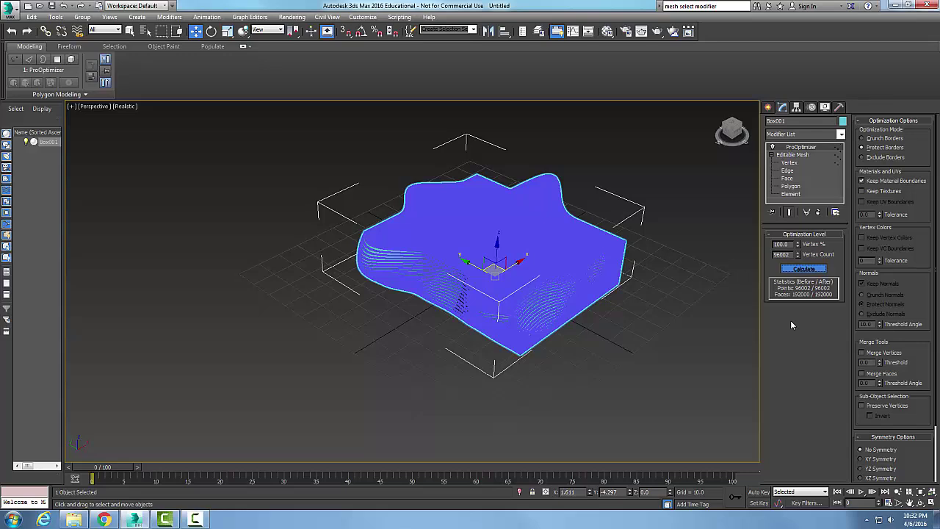
Lower ProOptimizer Vertex % to 50, then to 25, re-optimizing each time
{"action": "double_click", "coordinate": [783, 244]}
{"action": "type", "text": "50"}
{"action": "left_click", "coordinate": [803, 270]}
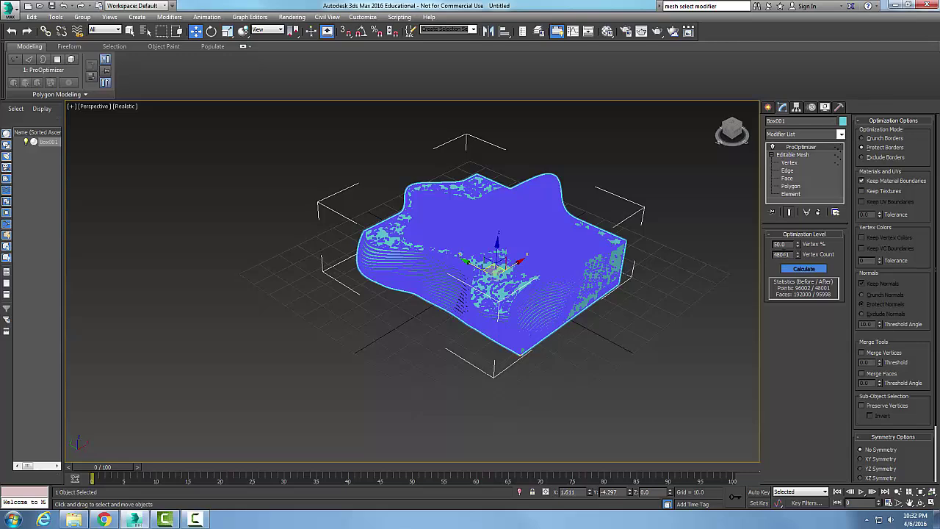
{"action": "left_click_drag", "start_coordinate": [787, 244], "coordinate": [756, 244]}
{"action": "type", "text": "25"}
{"action": "key", "text": "Return"}
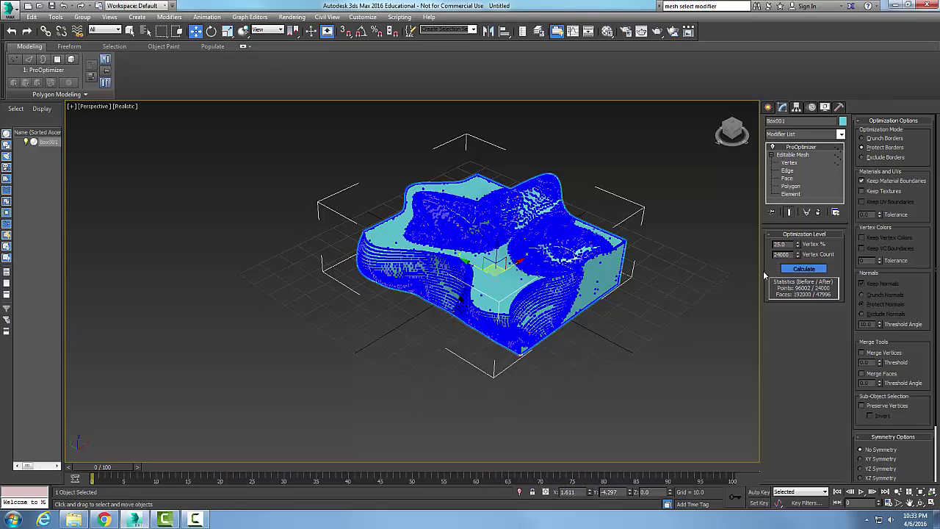
Set Vertex Count to 1000, leaving 1682 points and 3360 faces
{"action": "double_click", "coordinate": [782, 254]}
{"action": "type", "text": "1000"}
{"action": "key", "text": "Return"}
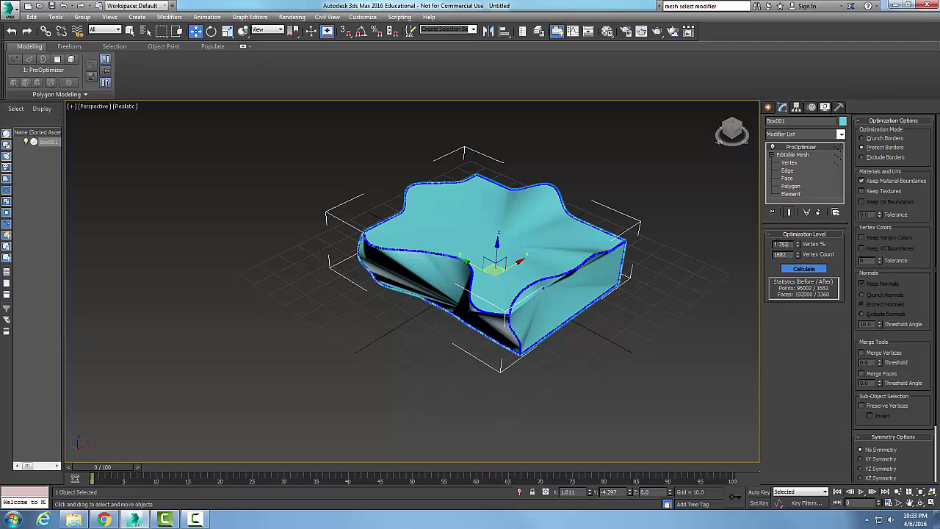
Set Vertex % to 2 for 1920 points and 3836 faces, then review the optimized box
{"action": "double_click", "coordinate": [768, 242]}
{"action": "type", "text": "2"}
{"action": "key", "text": "Tab"}
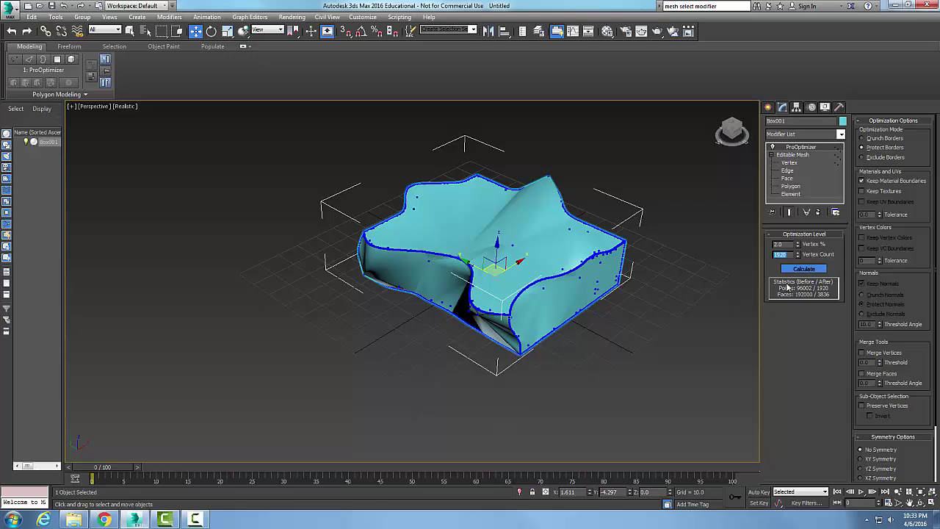
{"action": "left_click", "coordinate": [732, 326]}
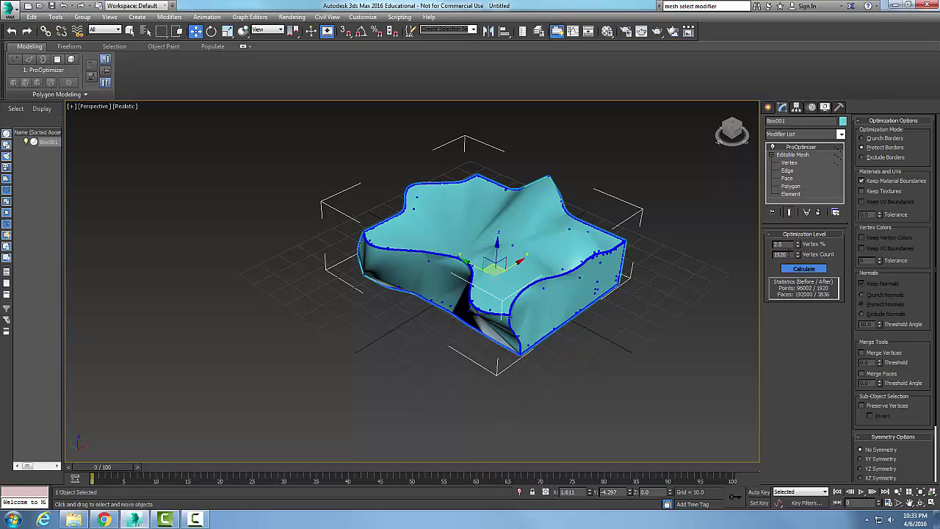
{"action": "left_click", "coordinate": [785, 254]}
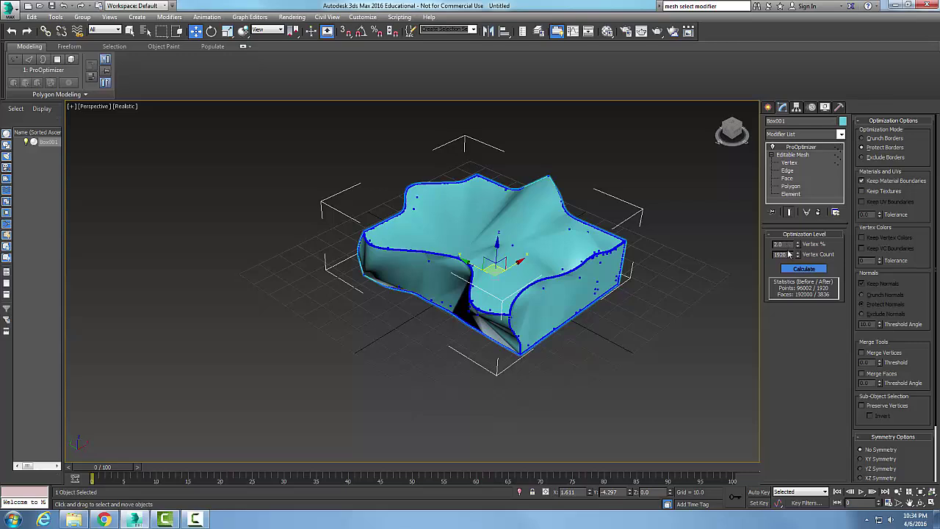